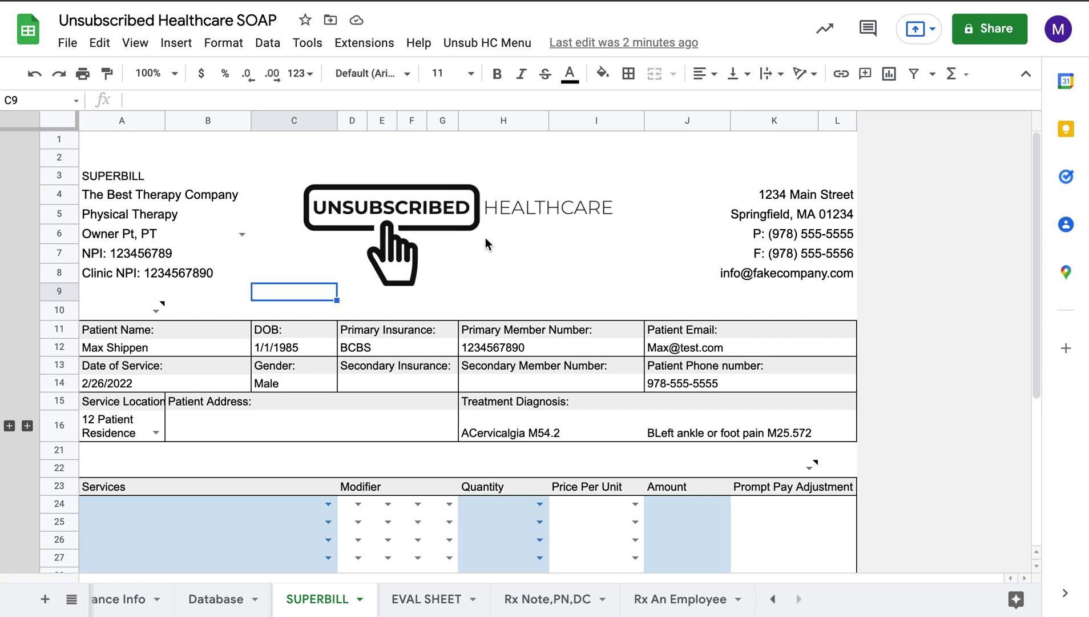
Keep Owner Pt, PT as provider and add 97161 Evaluation Low Complexity with GP and 59 modifiers
click(242, 234)
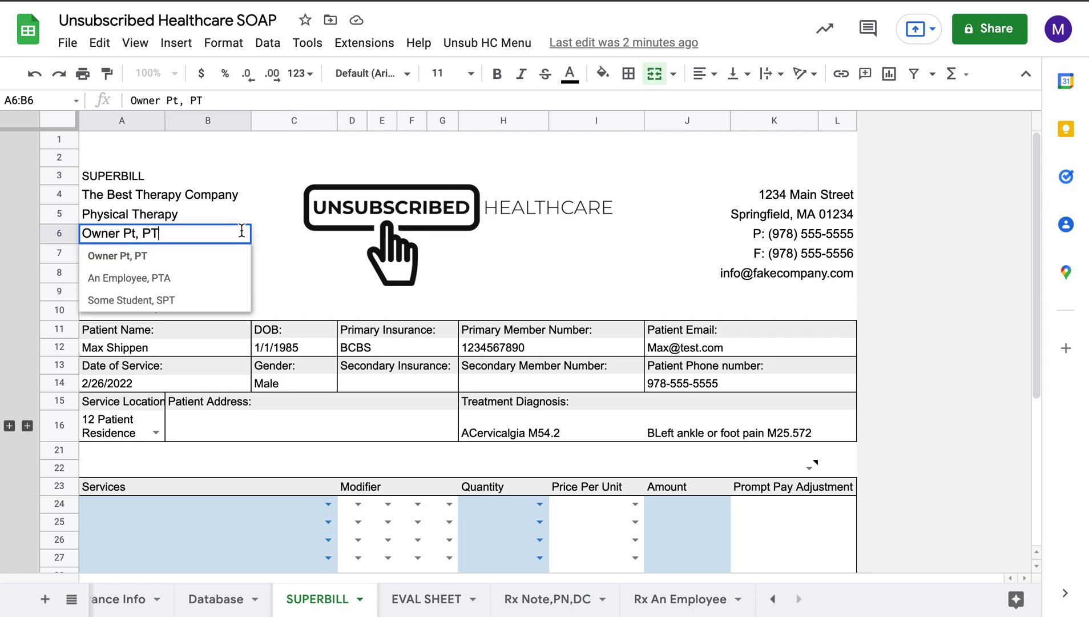
click(296, 292)
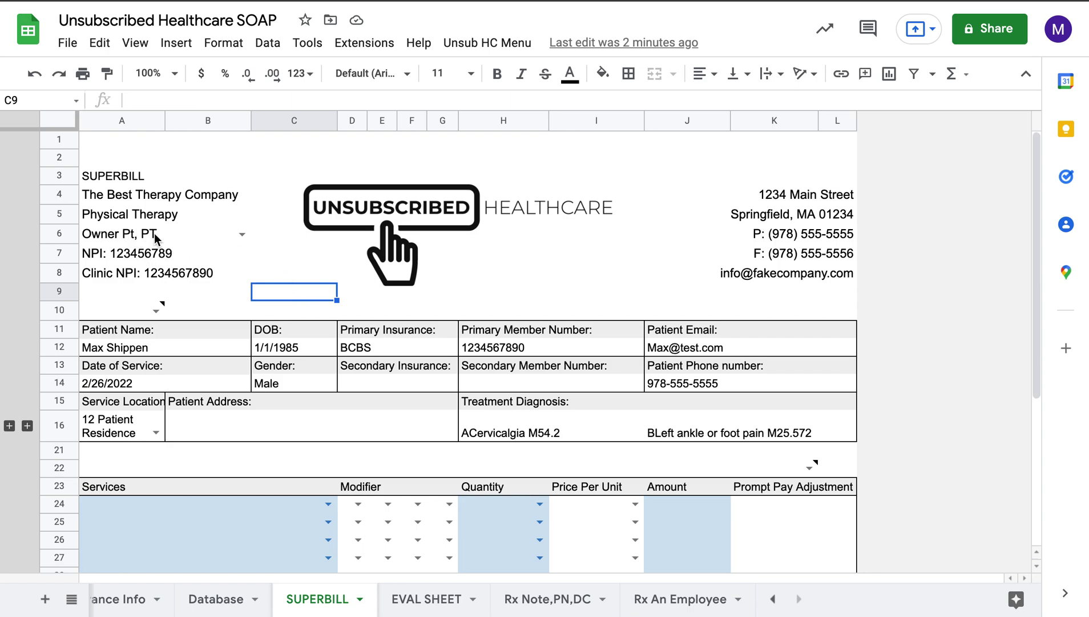
scroll(225, 300, down, 3)
click(328, 335)
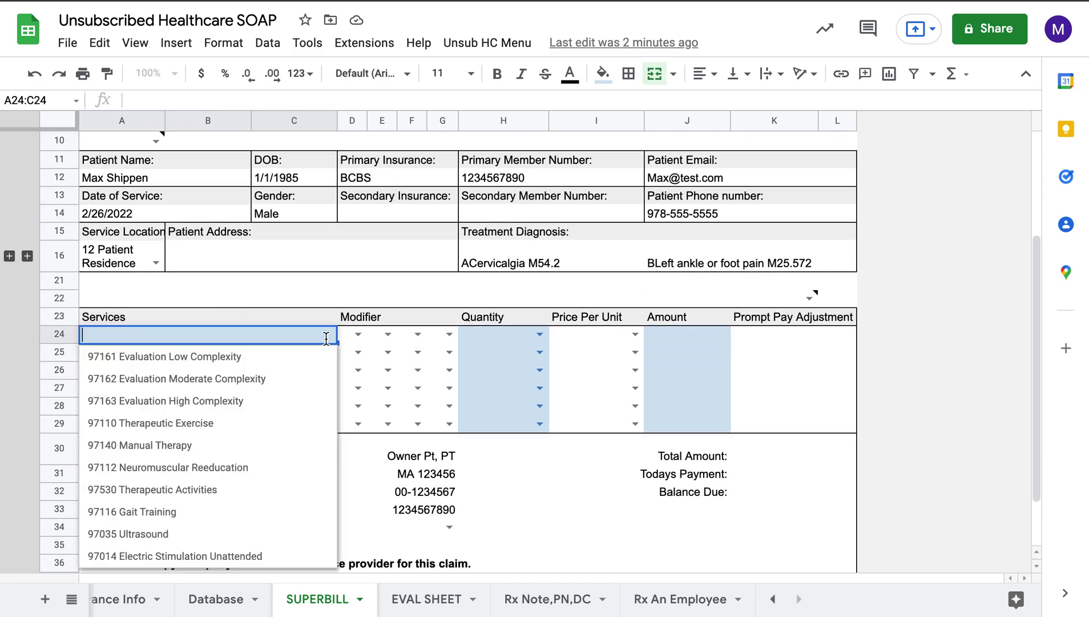
click(272, 356)
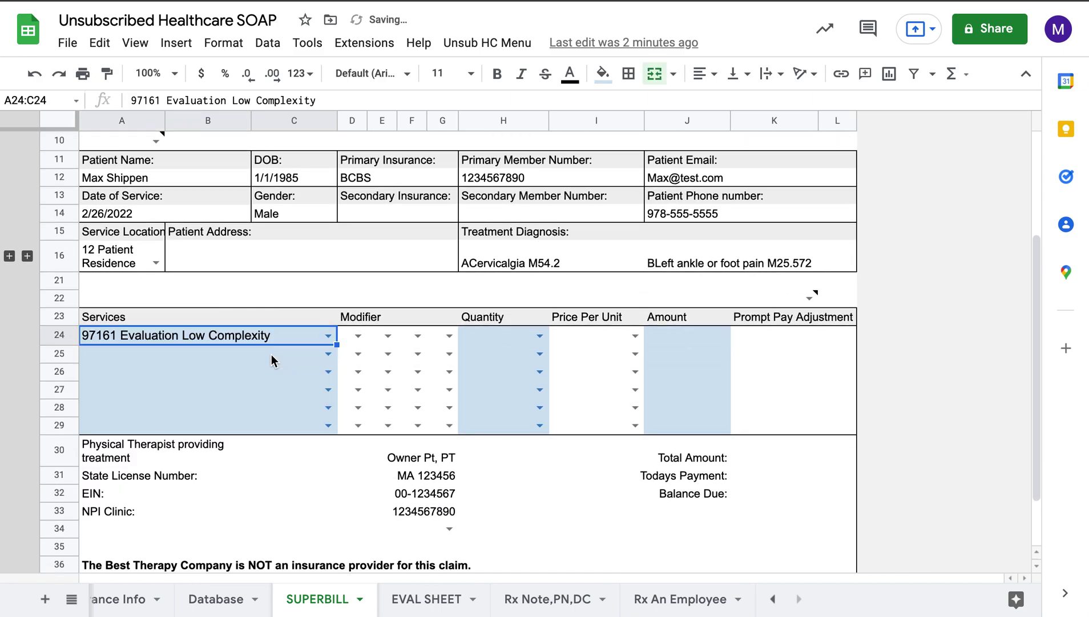
click(360, 336)
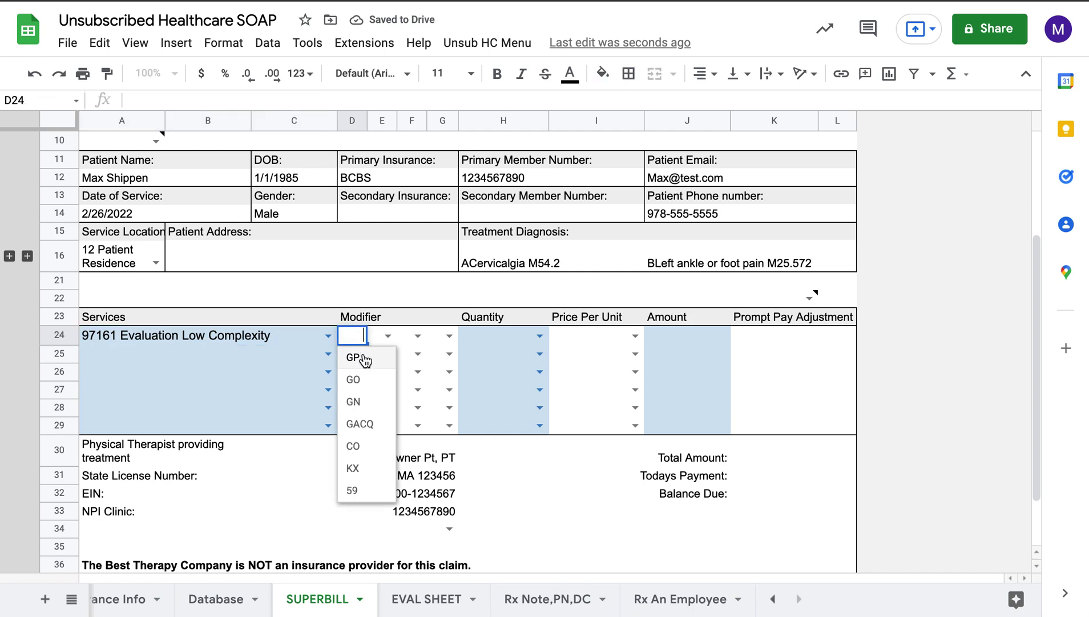
click(371, 359)
click(388, 336)
click(383, 489)
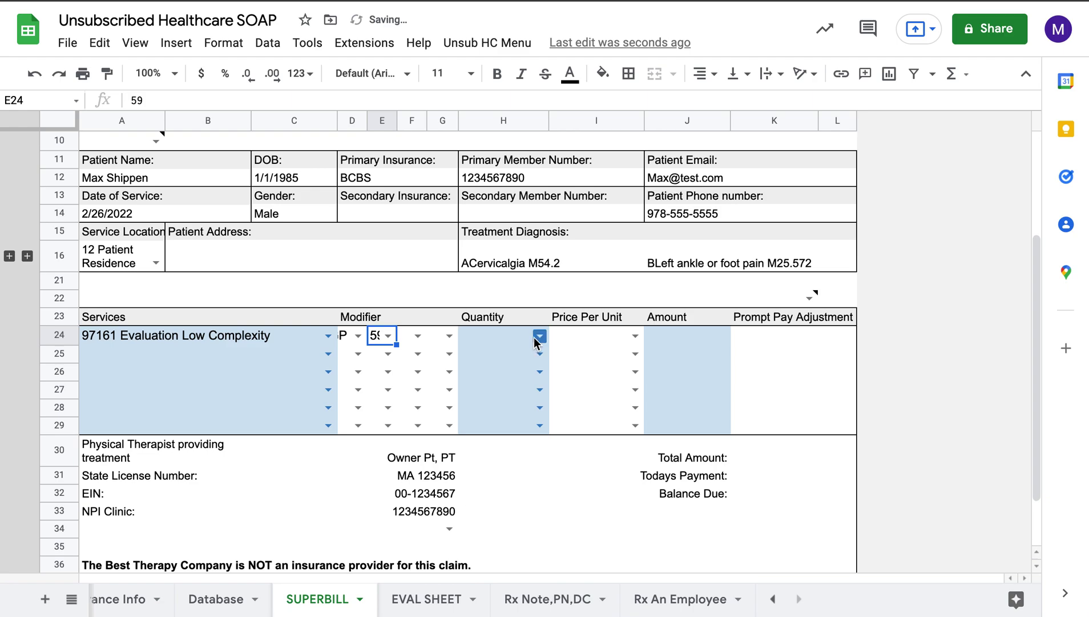
Bill the evaluation at quantity 1 and price 200, with prompt pay set to 150
click(538, 336)
click(510, 356)
click(634, 336)
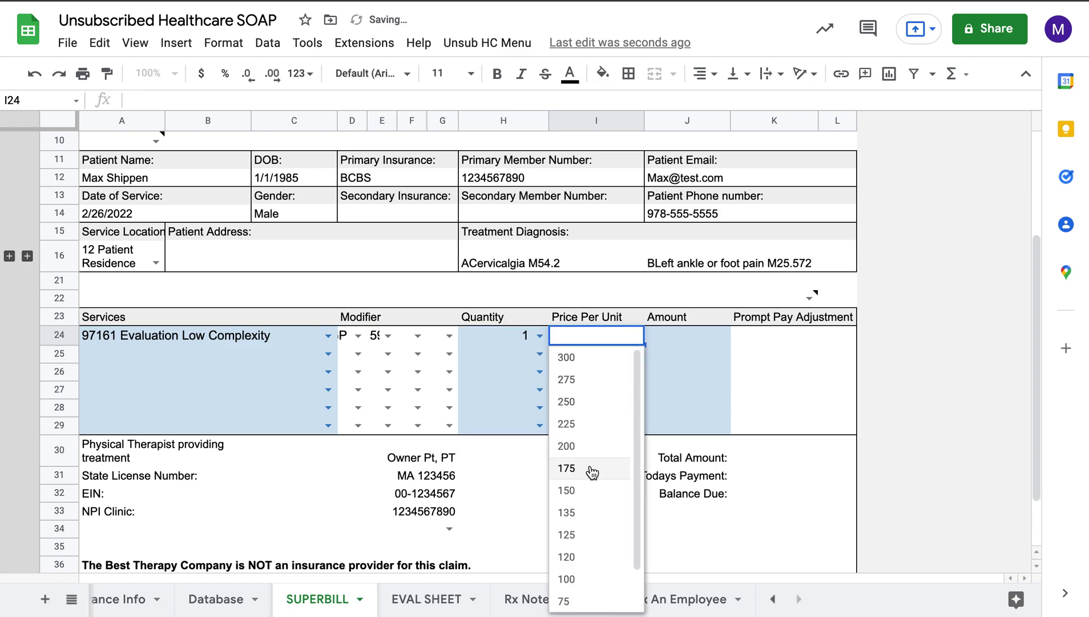
click(587, 448)
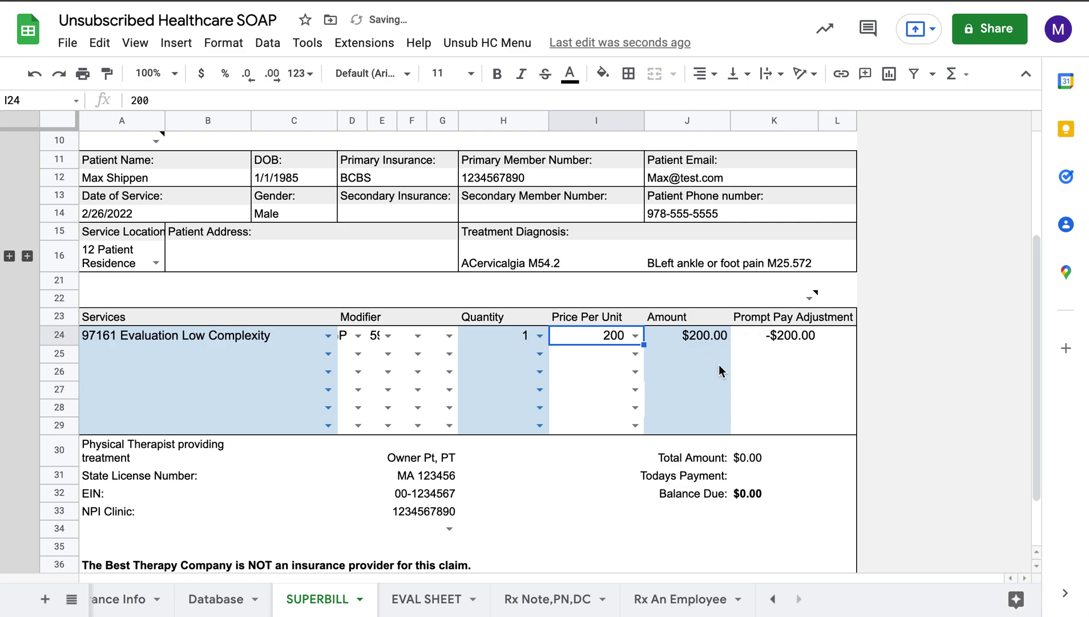
click(811, 298)
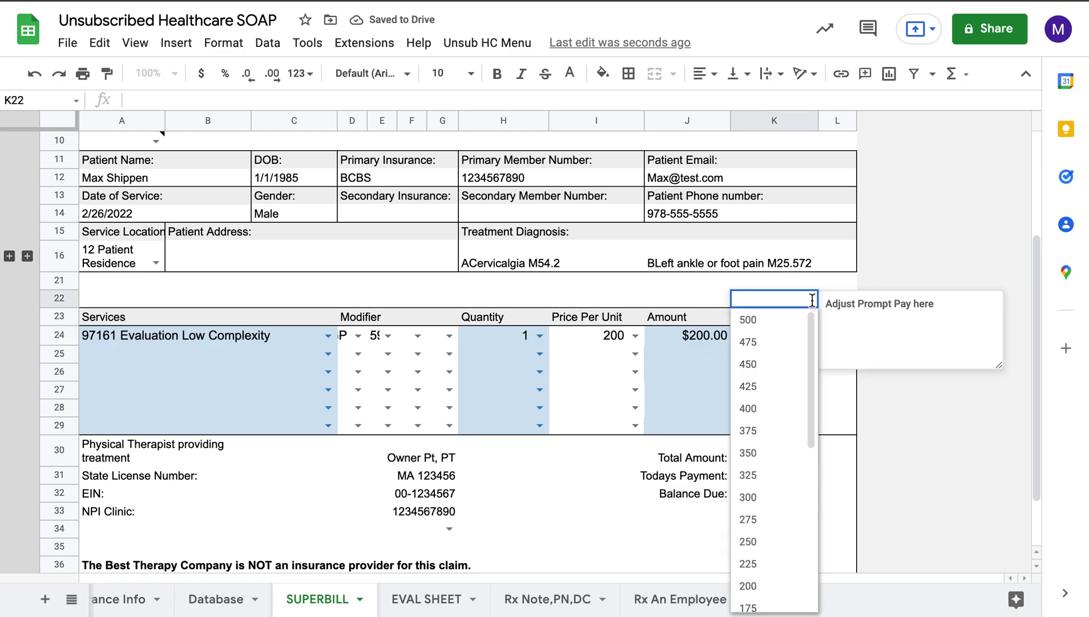
scroll(765, 513, down, 2)
click(749, 516)
click(852, 464)
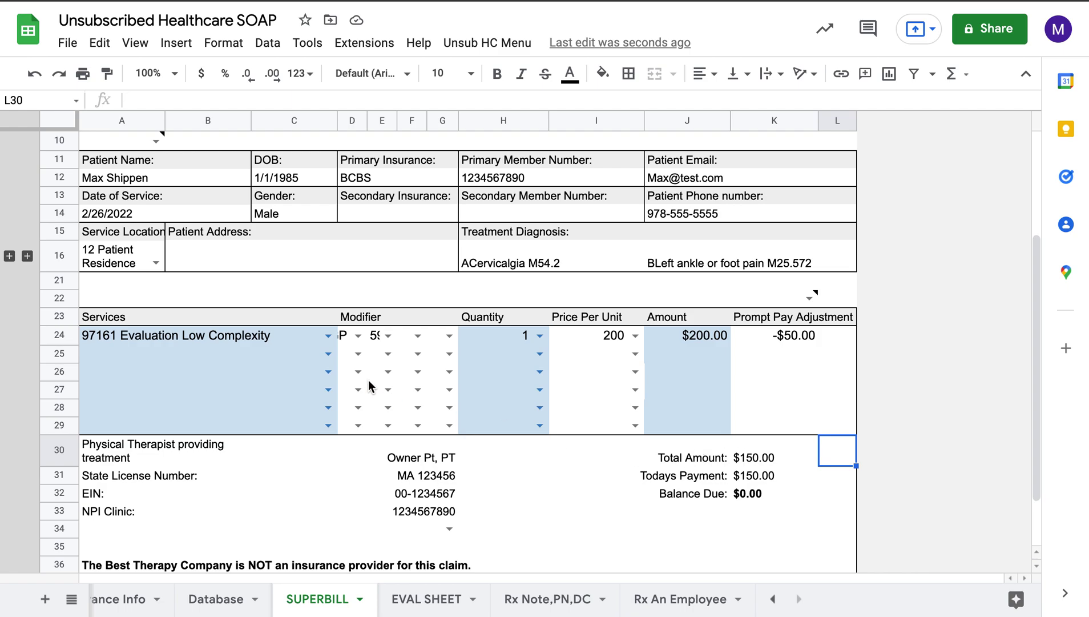
Add 97110 Therapeutic Exercise on the second line with quantity 2 at price 75
click(328, 353)
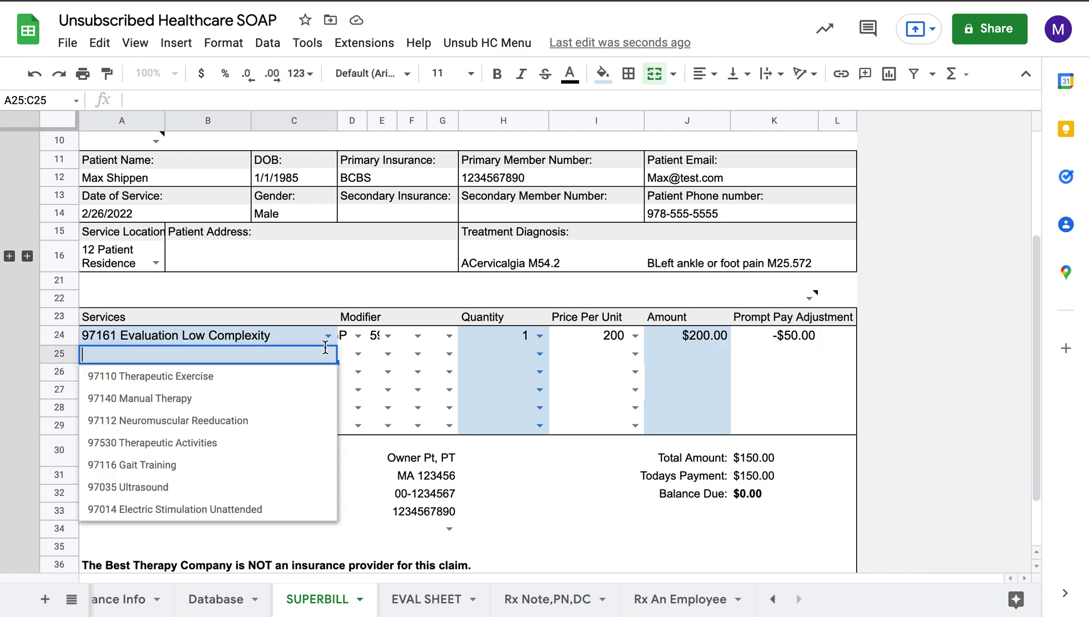
click(280, 383)
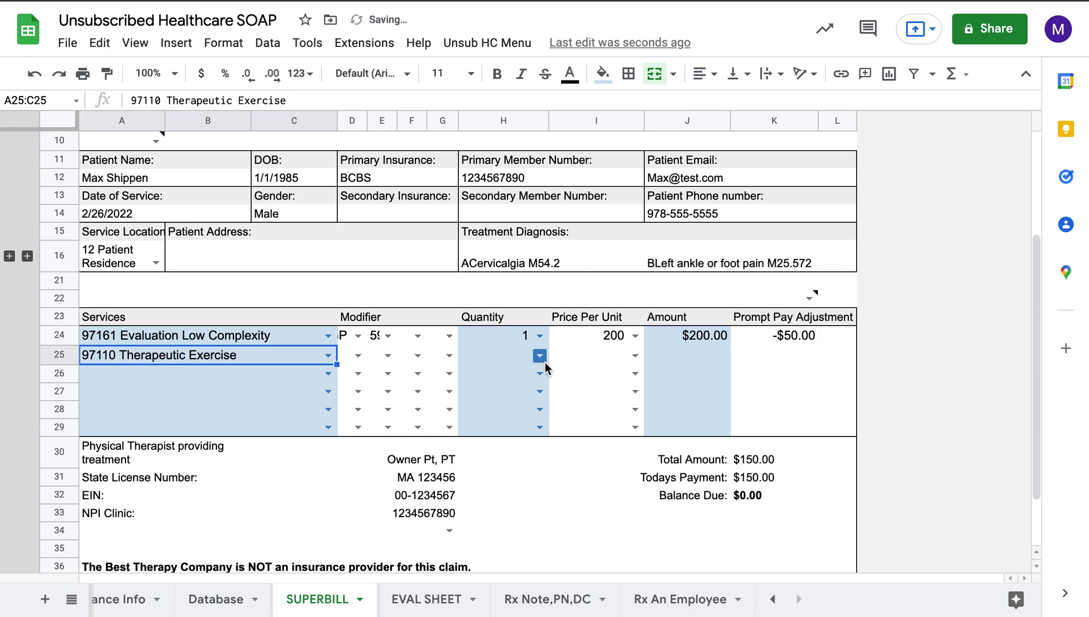
click(540, 356)
click(512, 402)
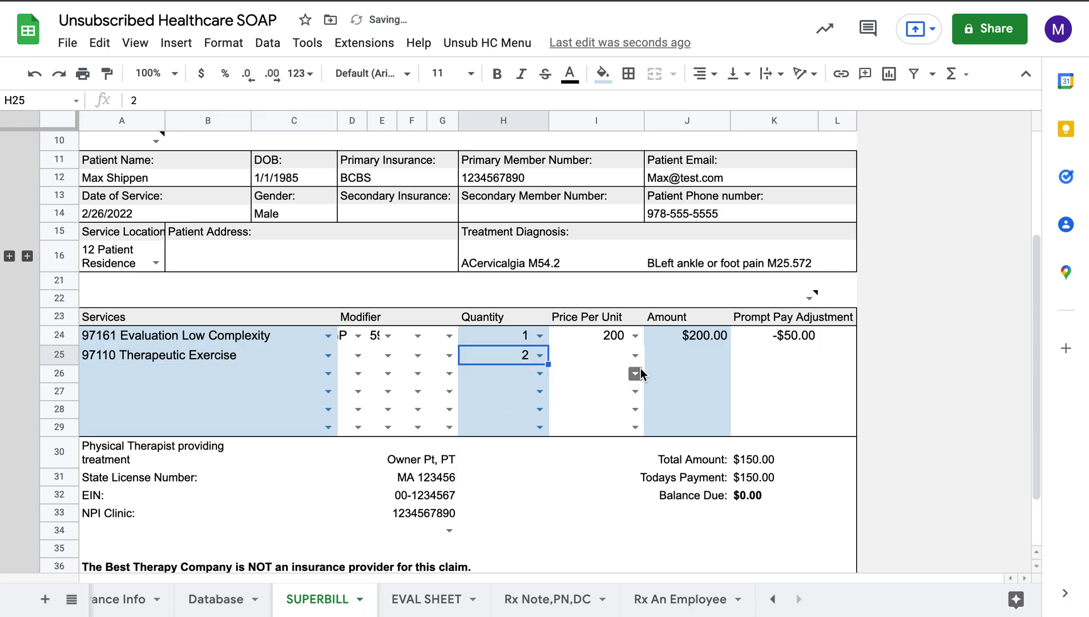
click(641, 358)
scroll(569, 574, down, 1)
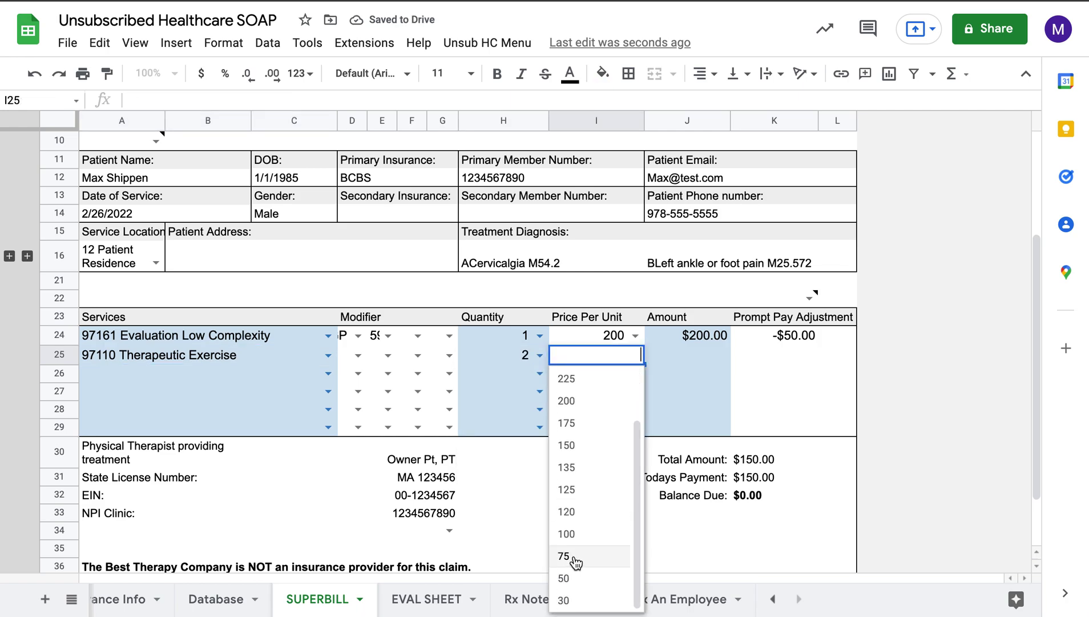
click(566, 554)
click(837, 391)
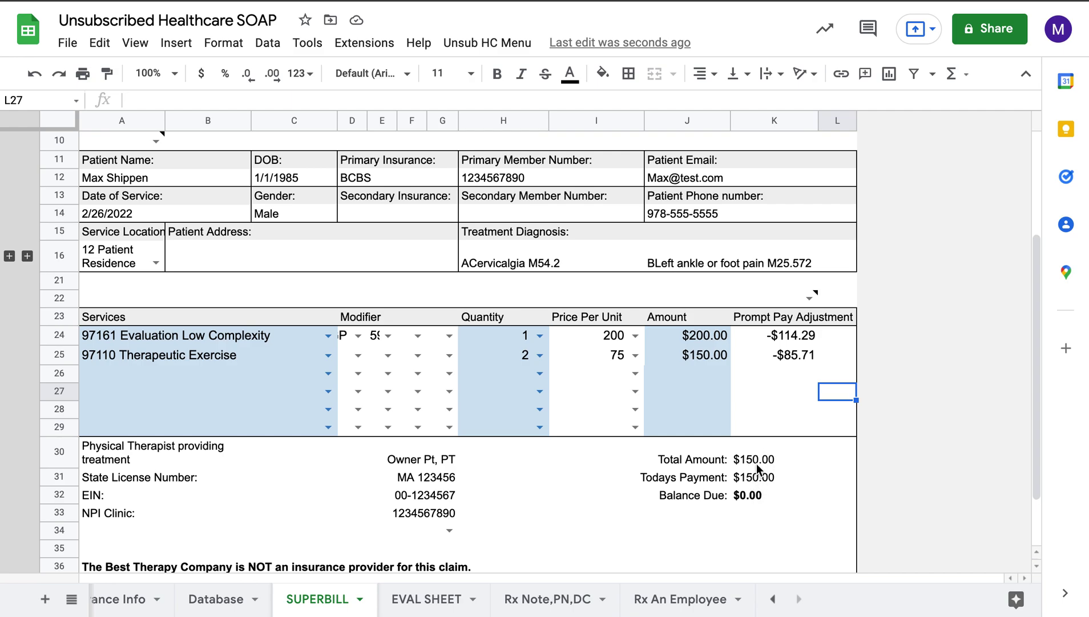
Add 97140 Manual Therapy on the third line with quantity 1 at price 50
click(324, 374)
click(273, 417)
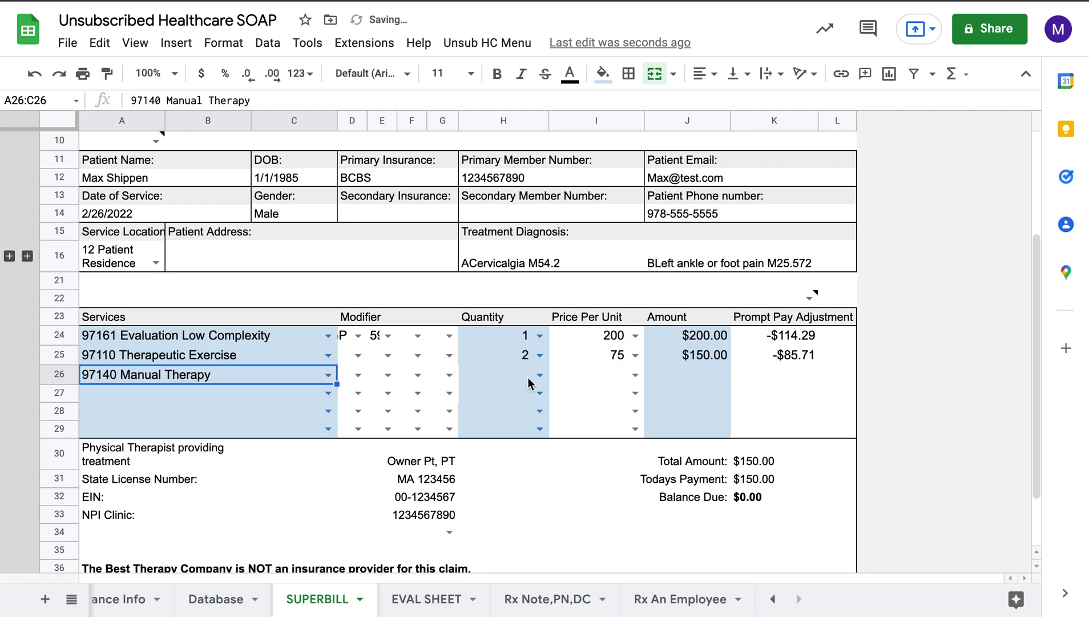
click(540, 375)
click(514, 397)
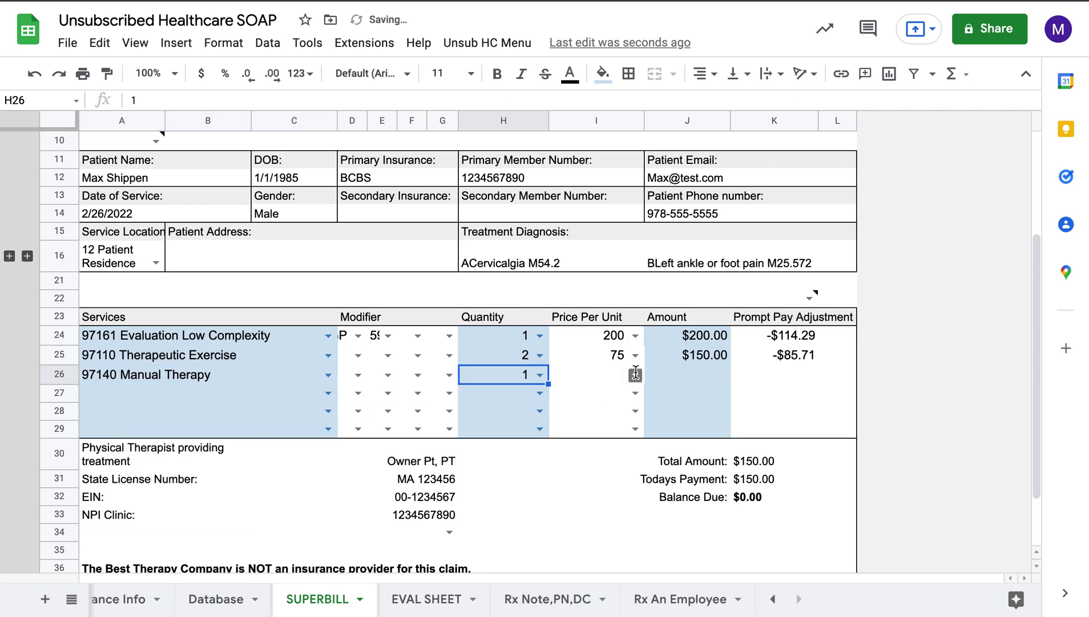
click(635, 375)
scroll(566, 517, down, 2)
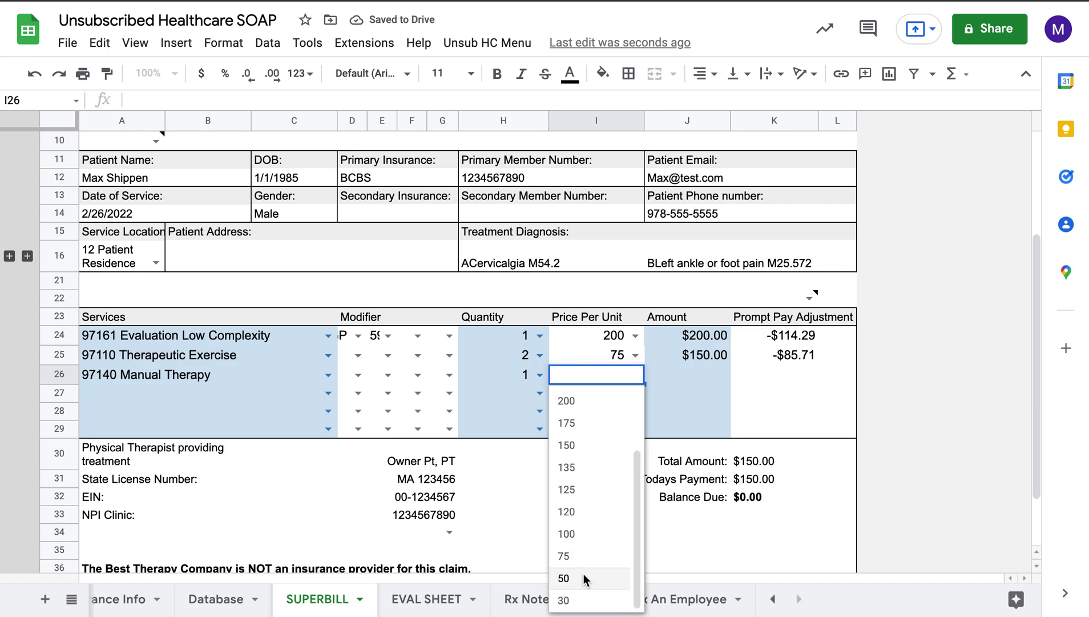
click(584, 578)
click(837, 428)
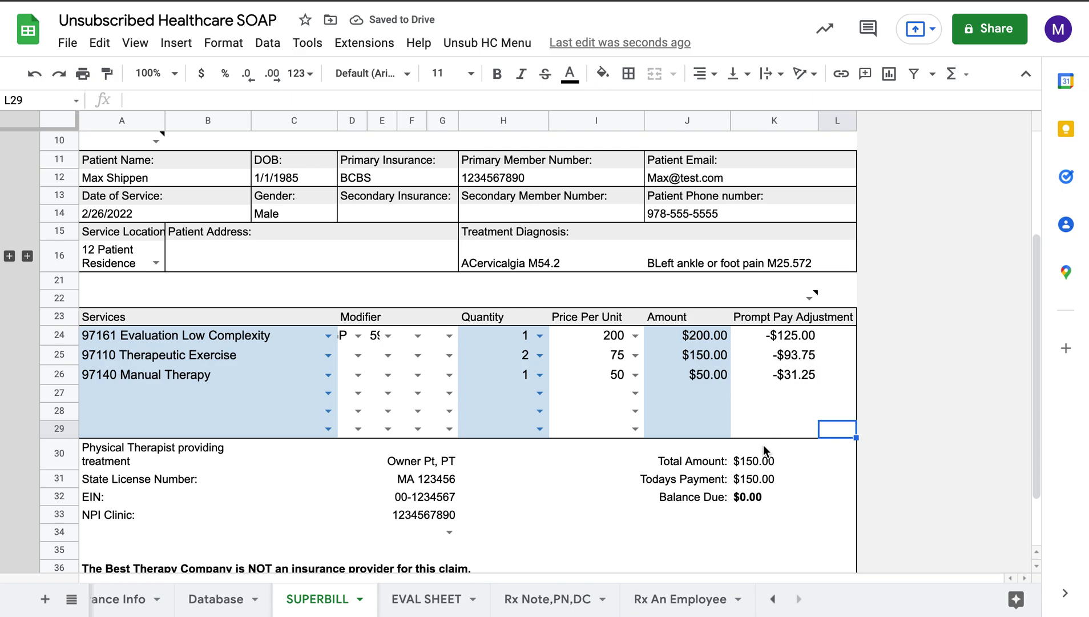
Raise the prompt pay amount to 200
click(810, 297)
scroll(761, 563, down, 1)
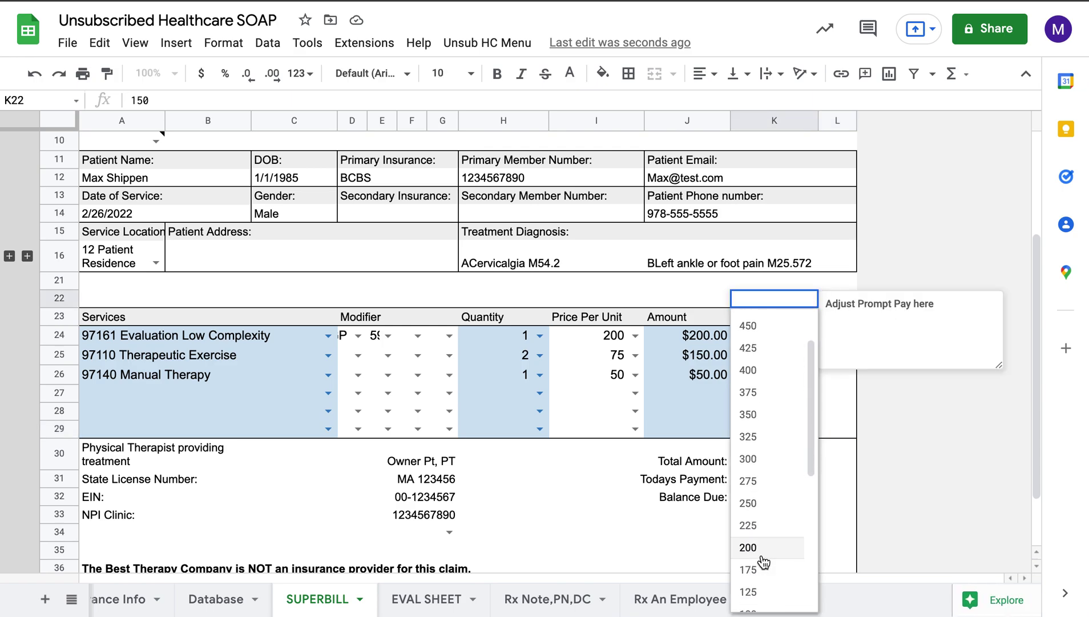
click(763, 559)
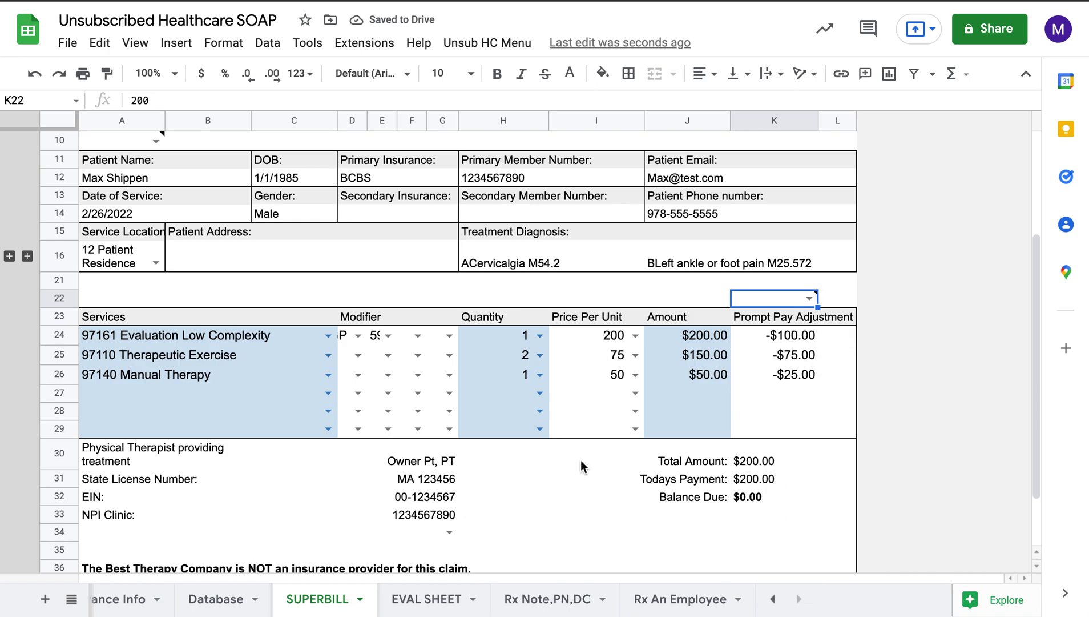
Make An Employee, PTA the treating provider
scroll(363, 487, up, 3)
click(241, 235)
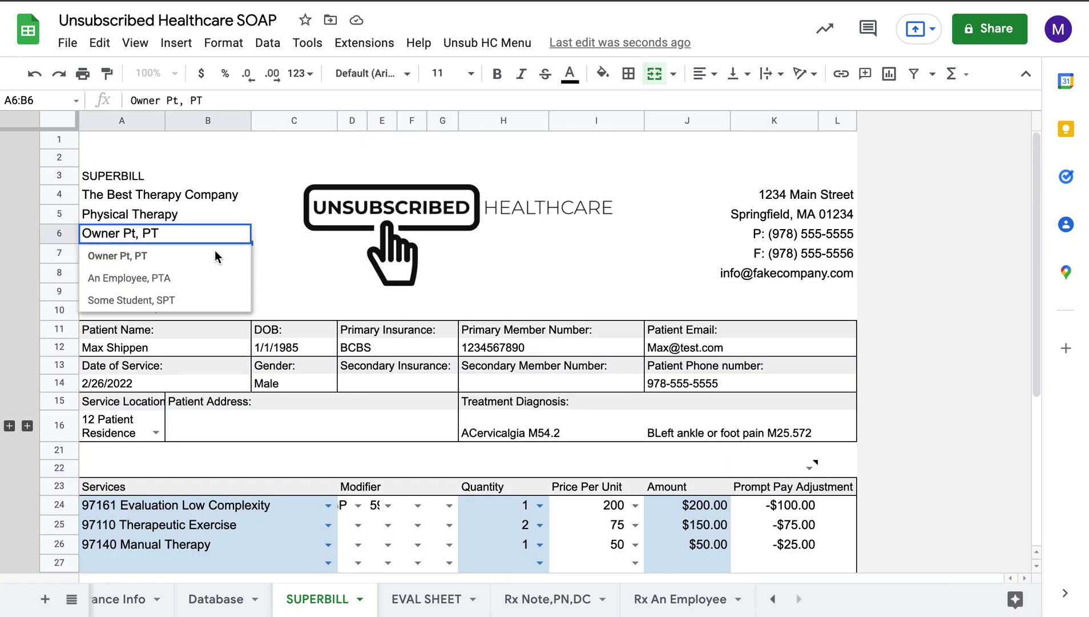
click(188, 283)
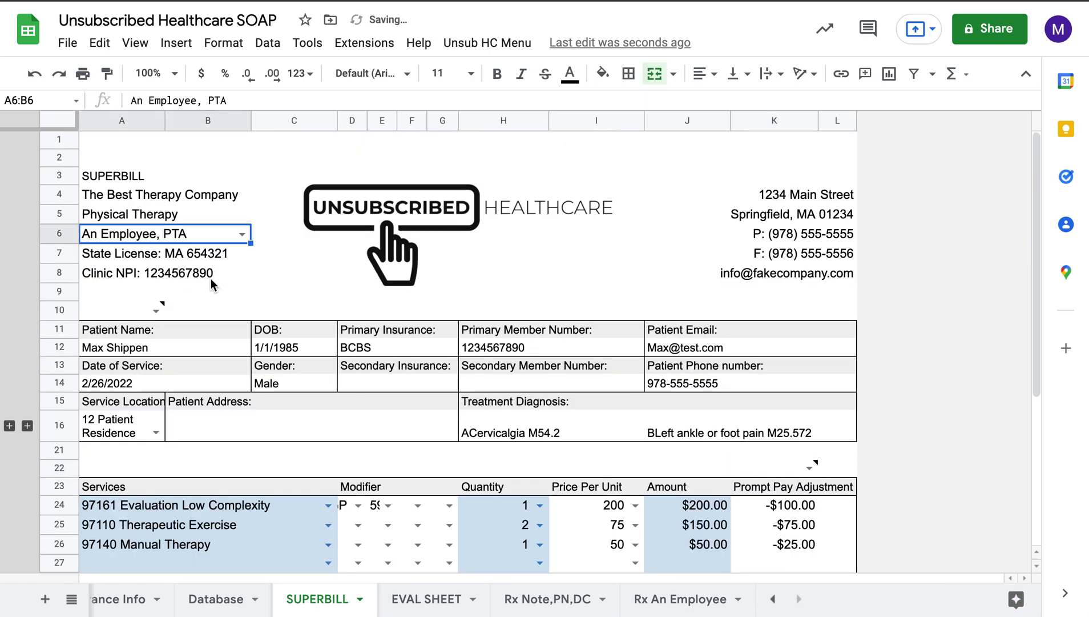
click(288, 301)
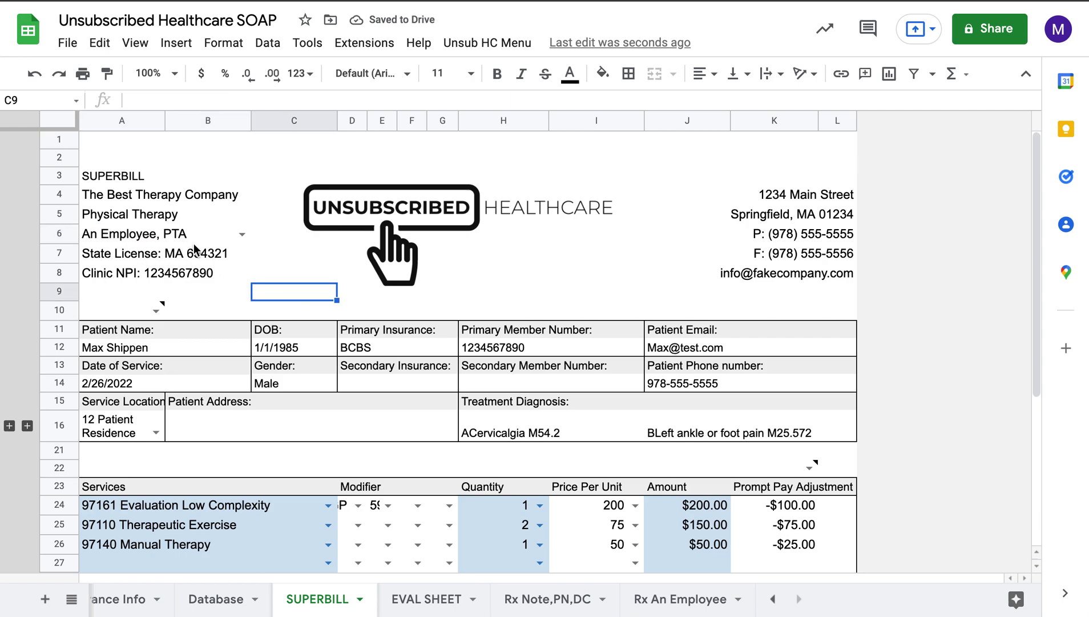
Set Owner Pt, PT as the cosigning physical therapist
scroll(248, 278, down, 3)
scroll(248, 278, down, 2)
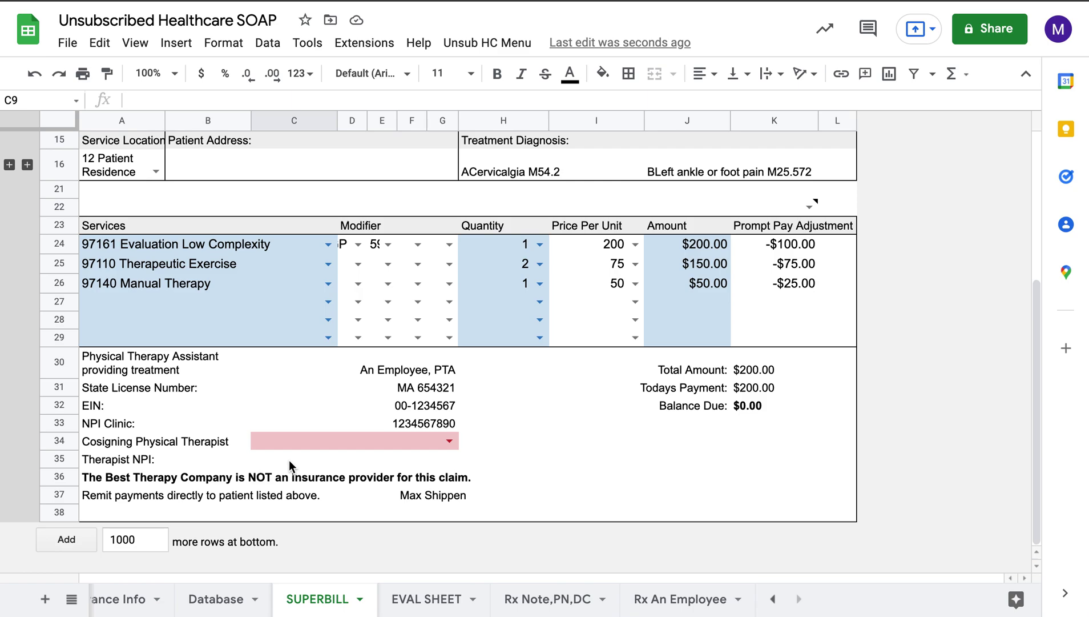
click(450, 441)
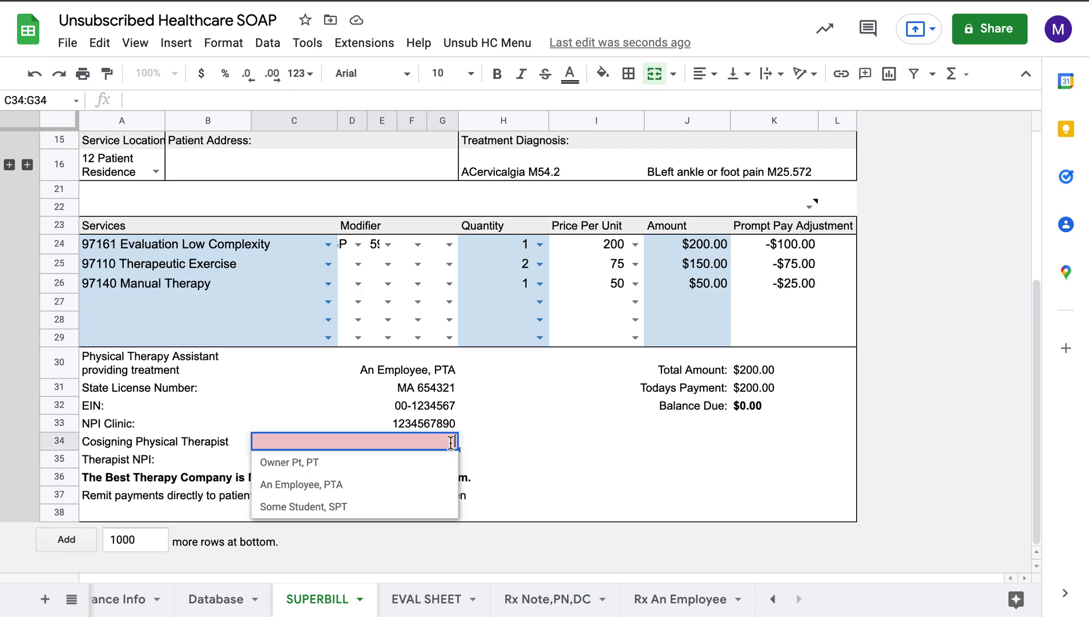
click(411, 463)
click(559, 476)
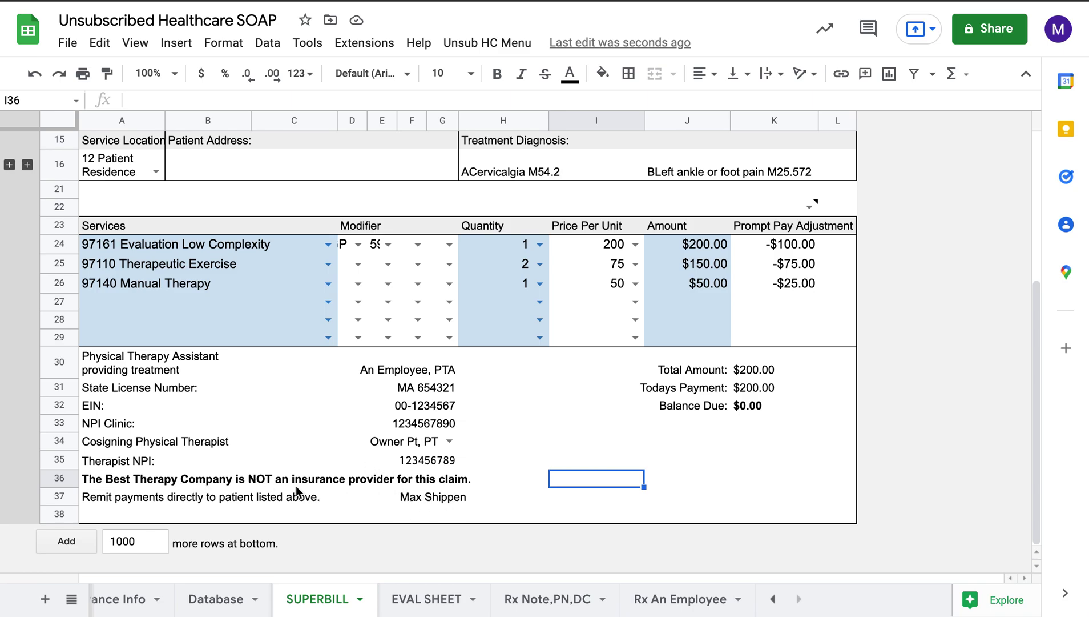
Run Unsub HC Menu > Save Current Sheet as PDF on the superbill
scroll(421, 485, up, 5)
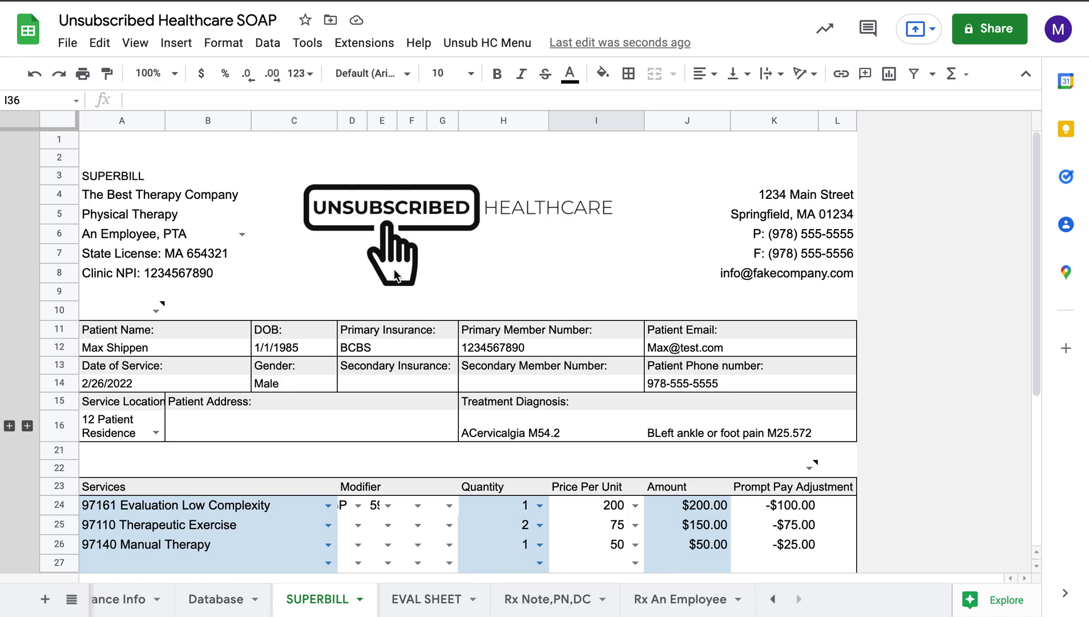
click(477, 49)
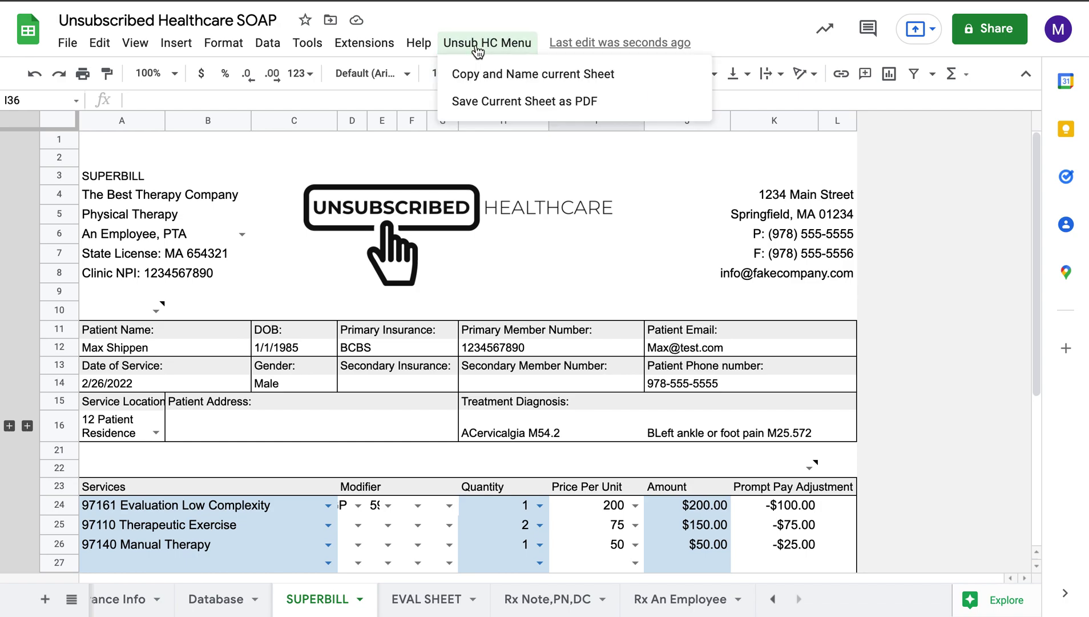
click(491, 103)
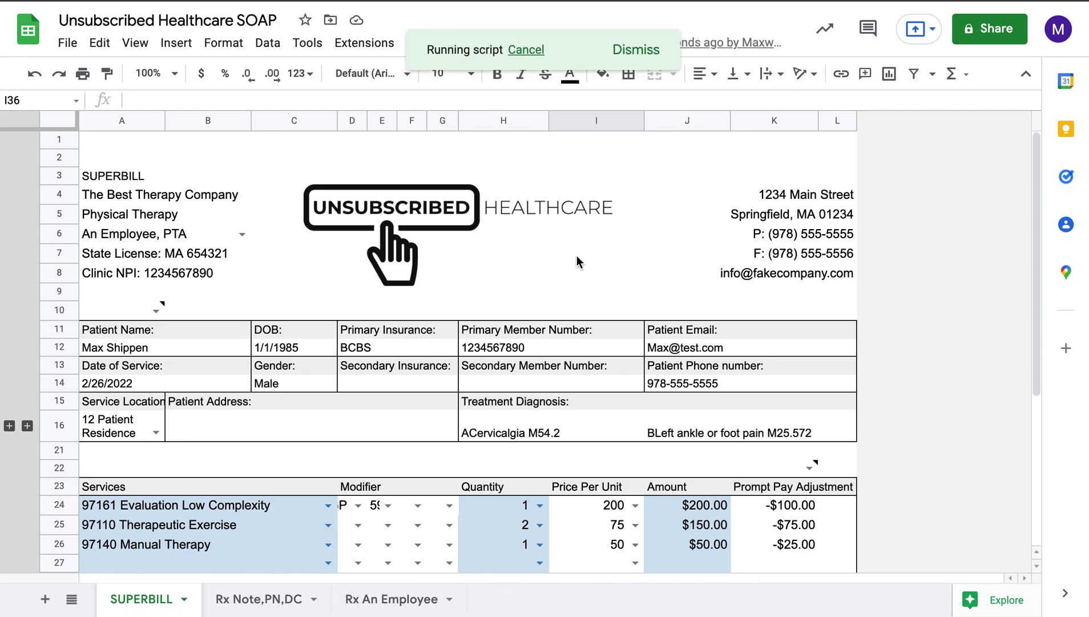
Trash the old SUPERBILL PDF in the patient's Drive folder and return to the spreadsheet
click(574, 9)
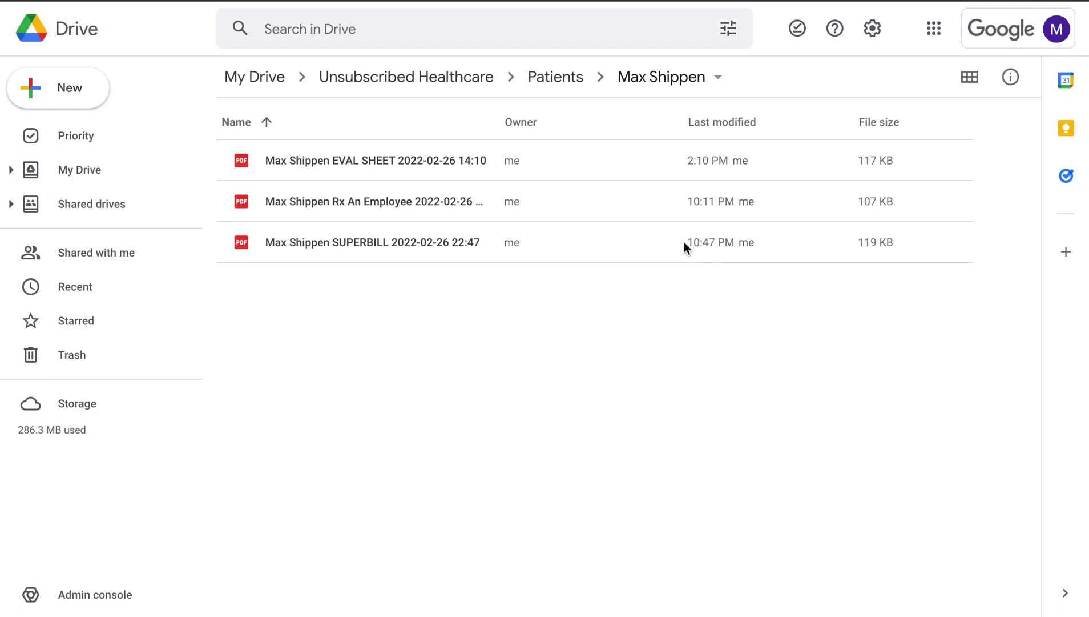
right_click(394, 239)
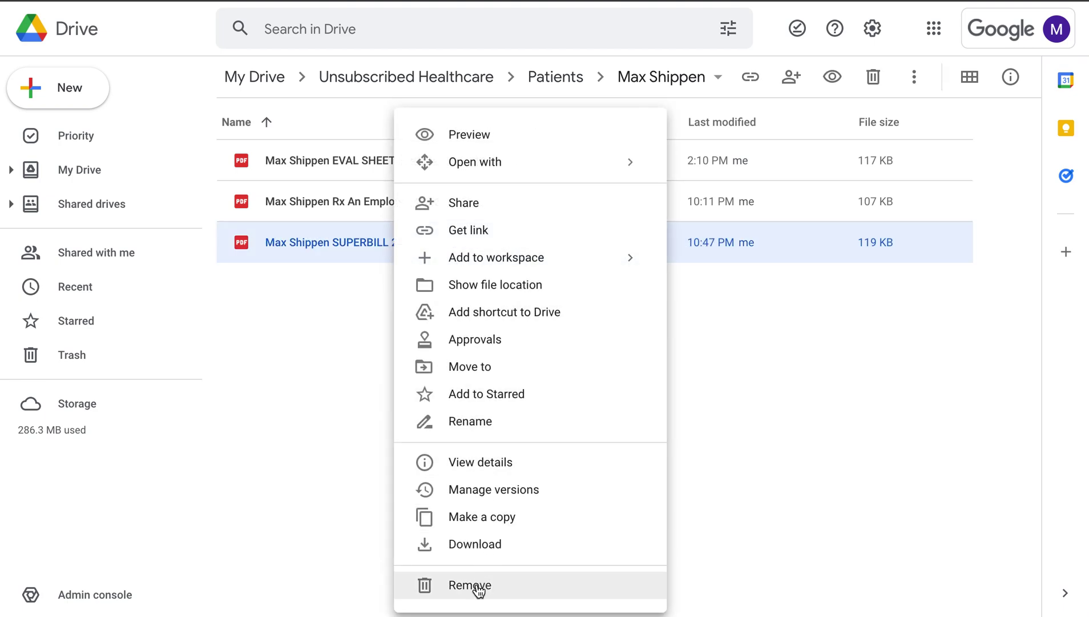
click(470, 585)
click(599, 355)
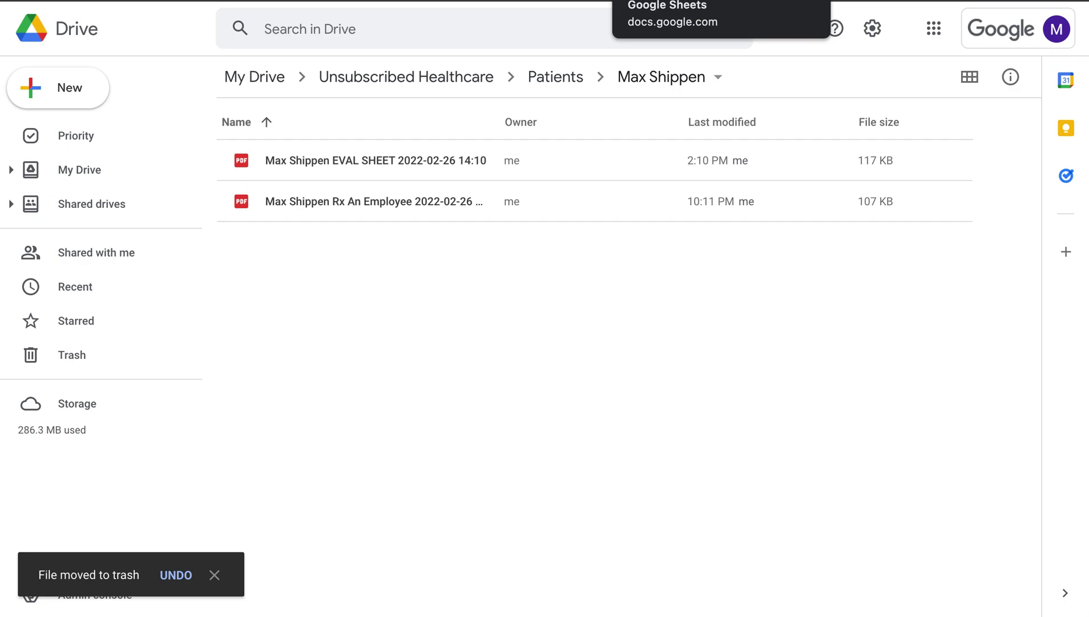
click(663, 1)
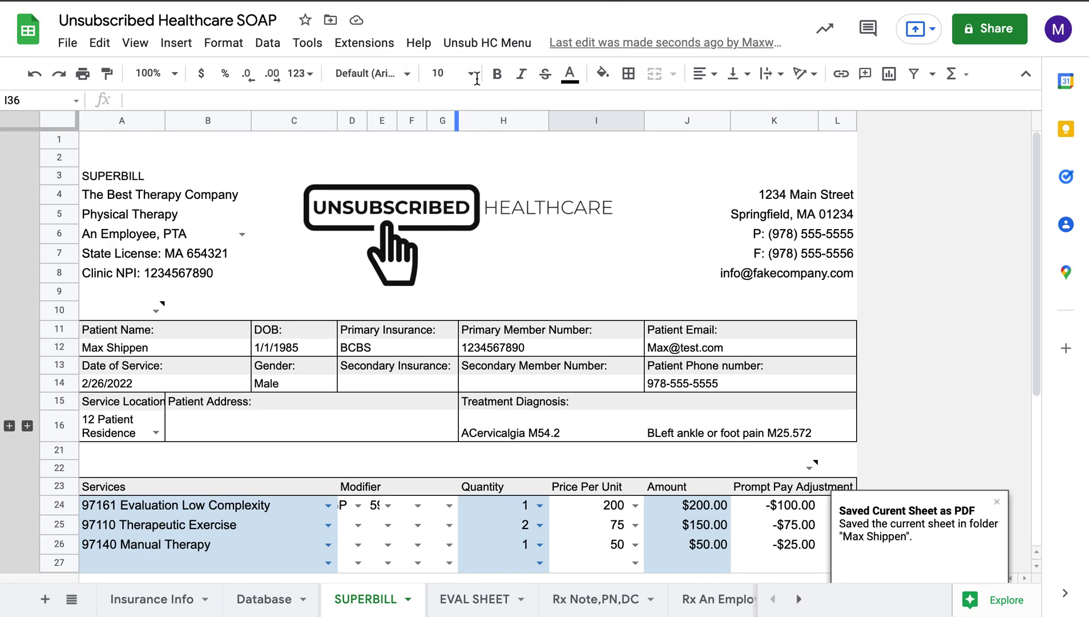
Rerun Save Current Sheet as PDF and check the new SUPERBILL PDF in Drive
click(489, 44)
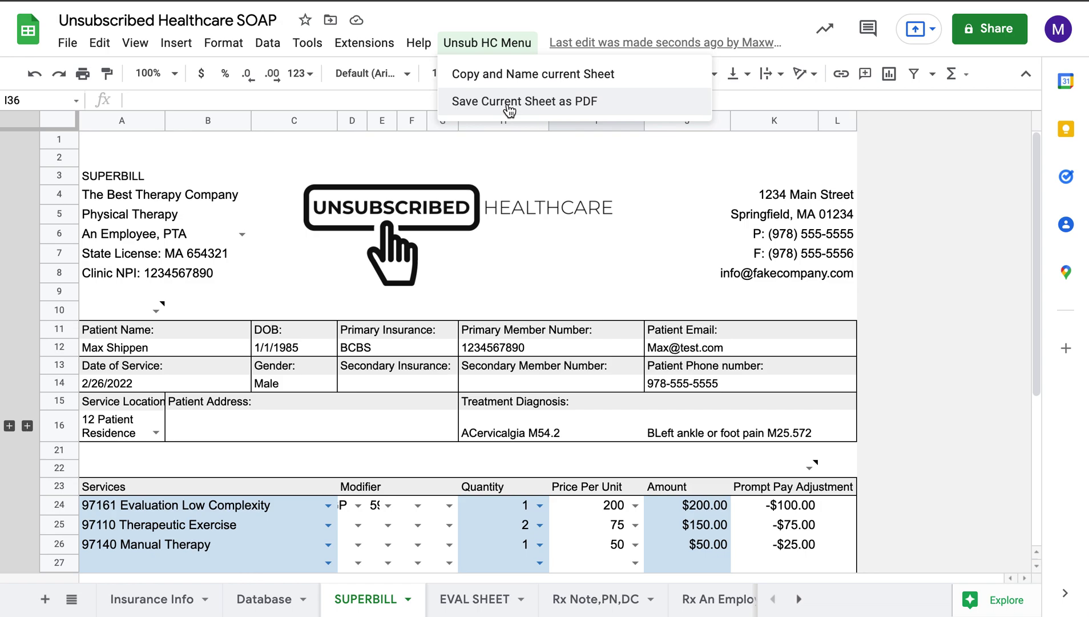
click(509, 103)
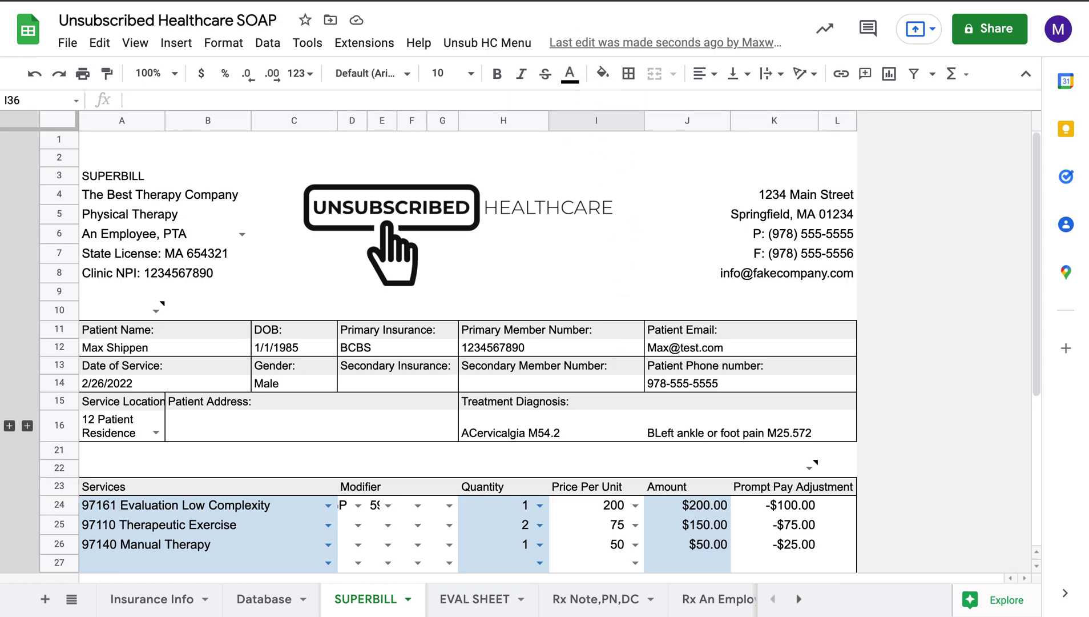
click(550, 1)
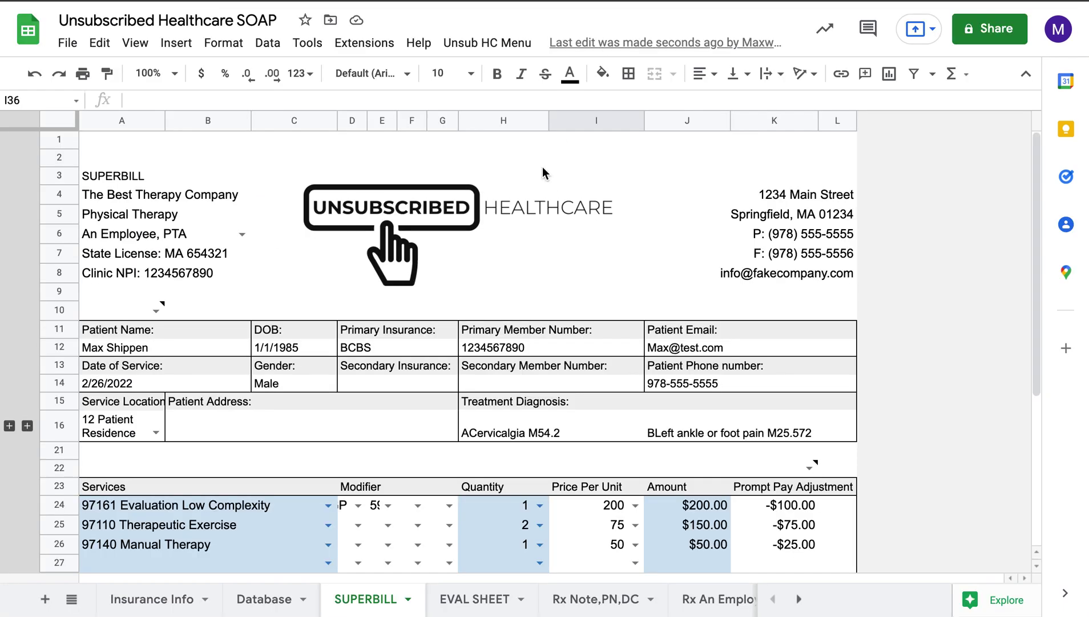
Preview the new SUPERBILL PDF and scroll to its footnotes page
scroll(534, 286, down, 5)
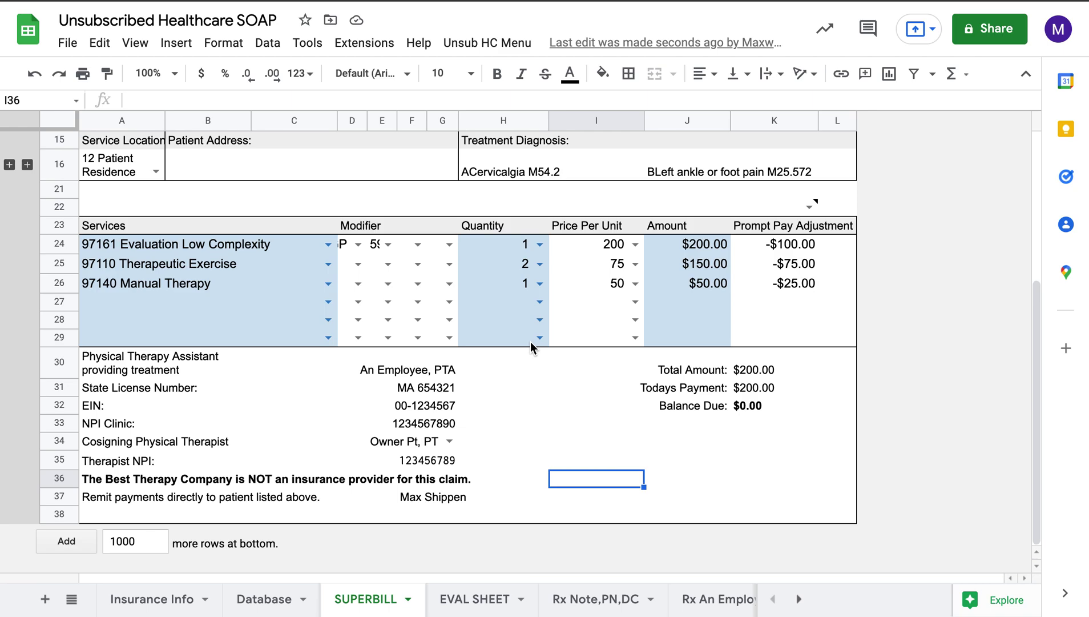
scroll(513, 309, up, 5)
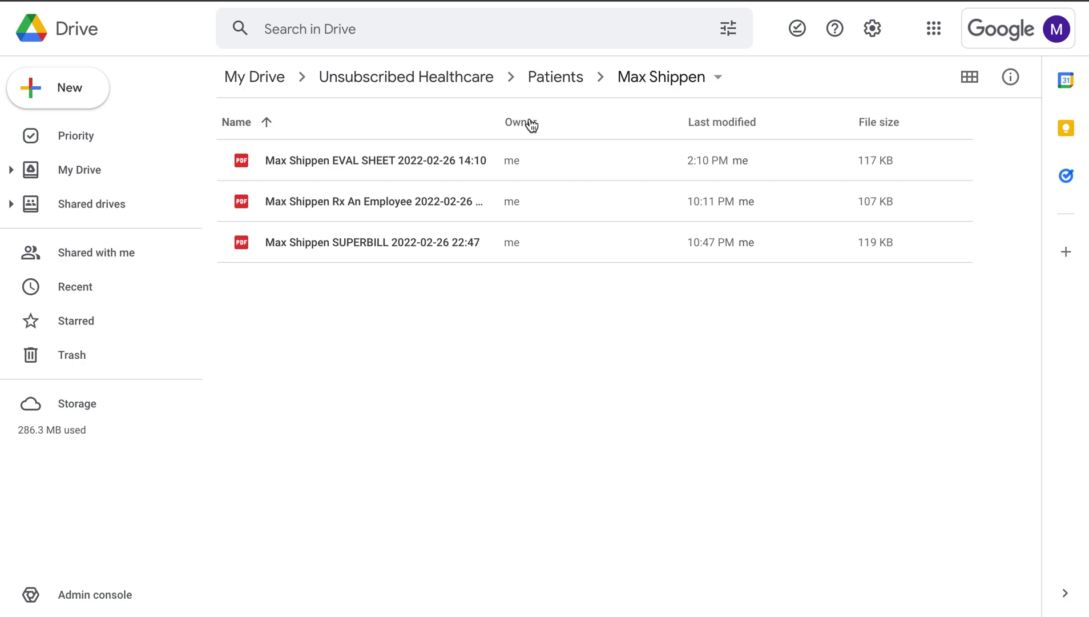
double_click(402, 250)
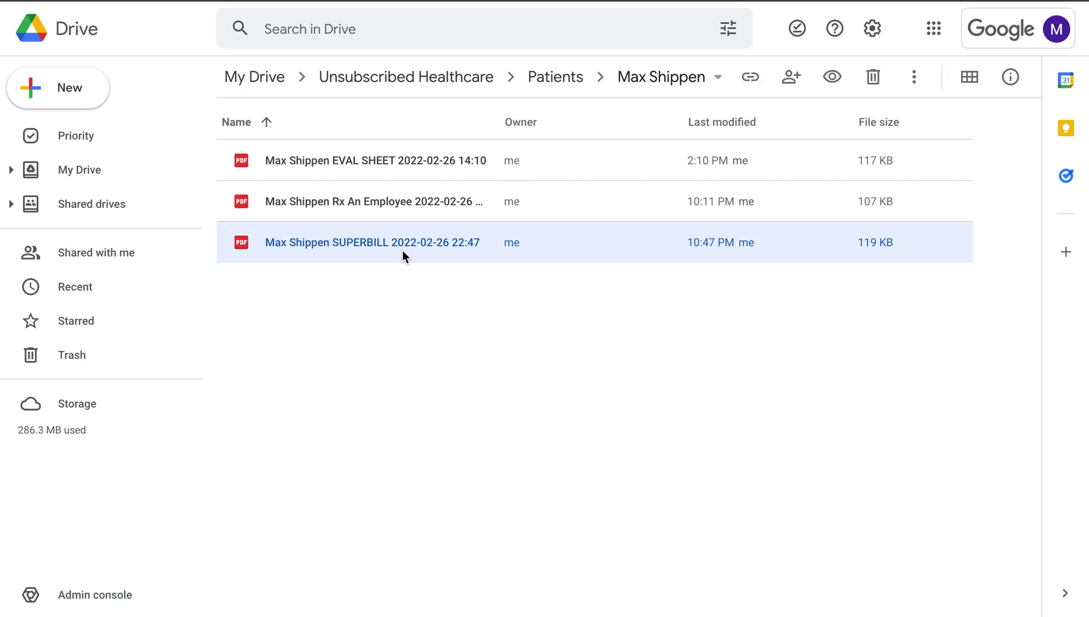
scroll(446, 365, down, 10)
scroll(447, 361, up, 3)
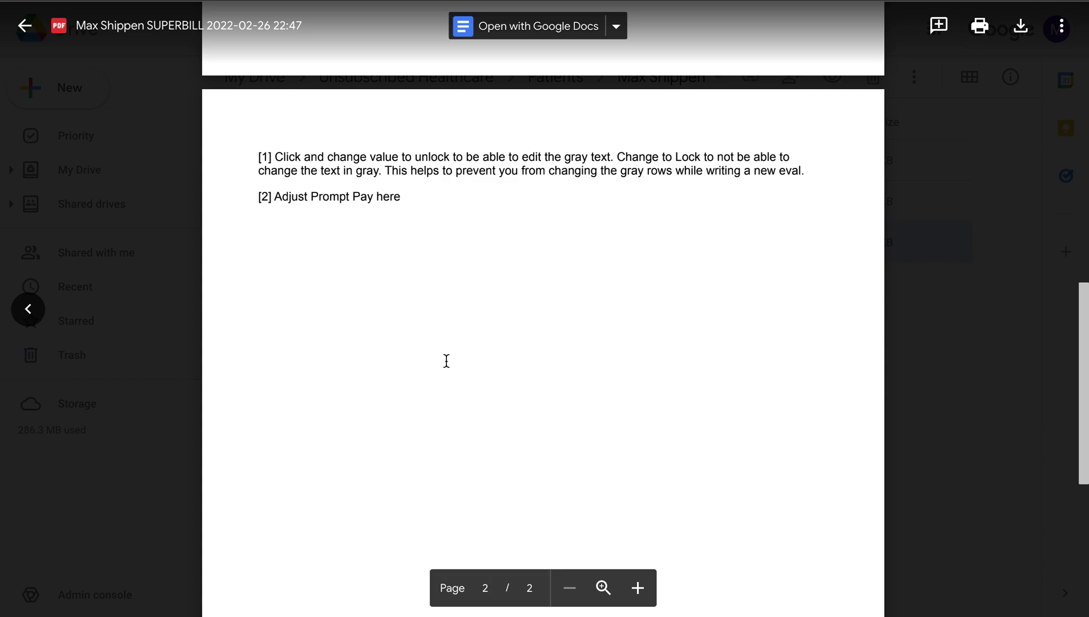
scroll(455, 194, up, 1)
scroll(439, 288, up, 4)
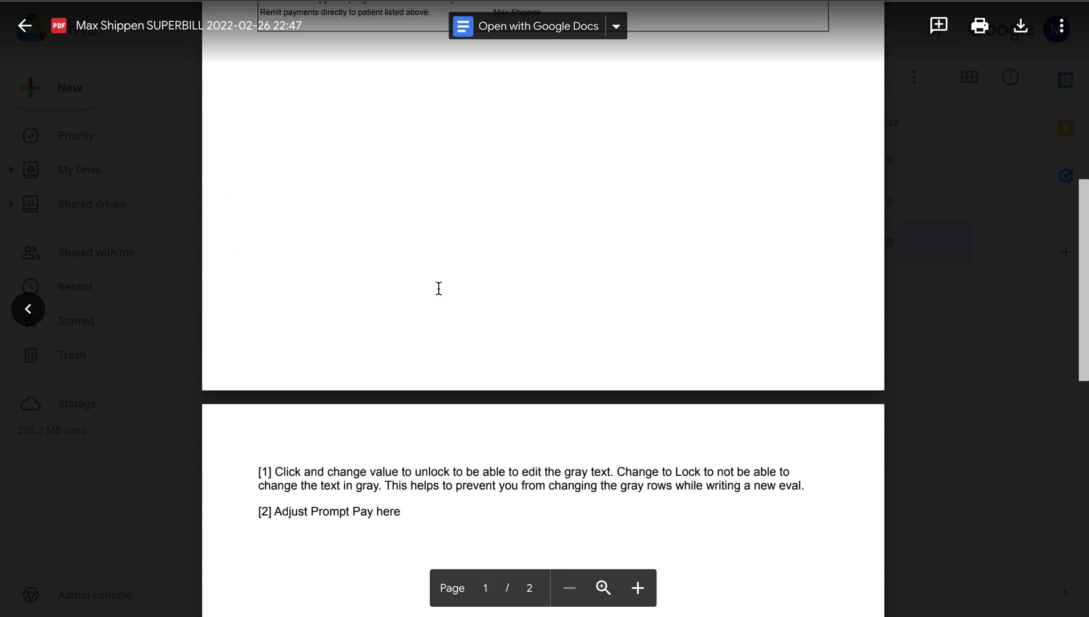
scroll(439, 288, up, 10)
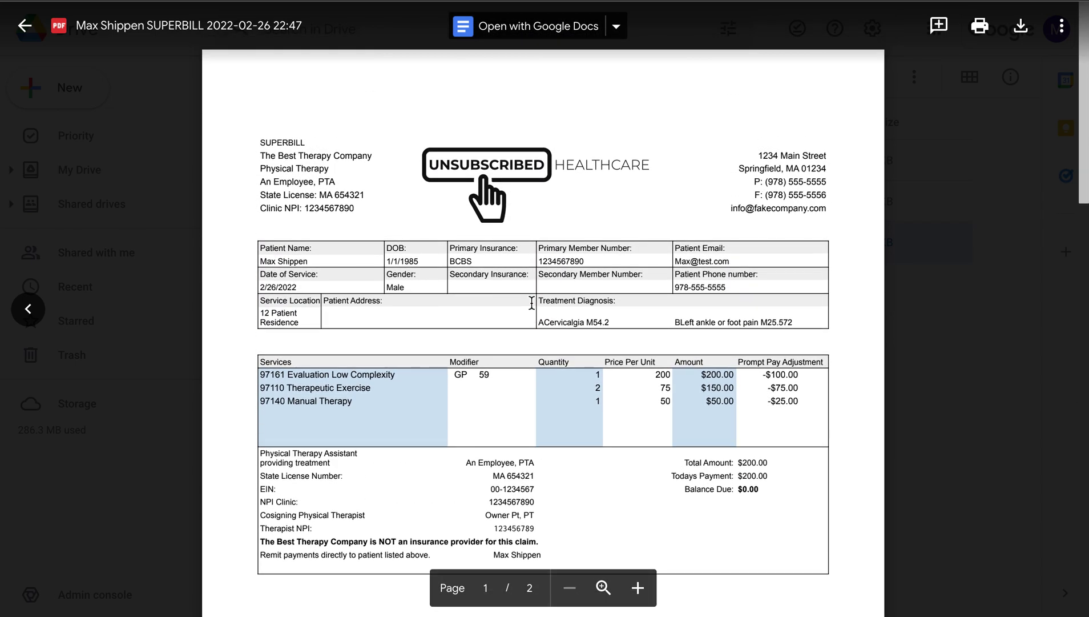
scroll(531, 303, down, 1)
scroll(532, 303, up, 1)
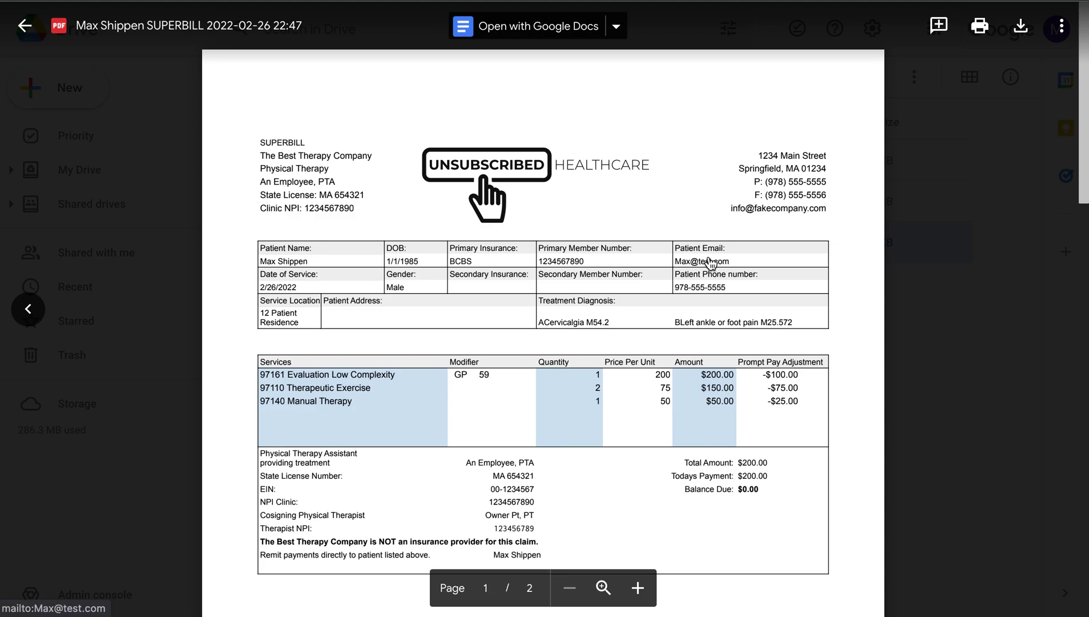
scroll(726, 290, down, 3)
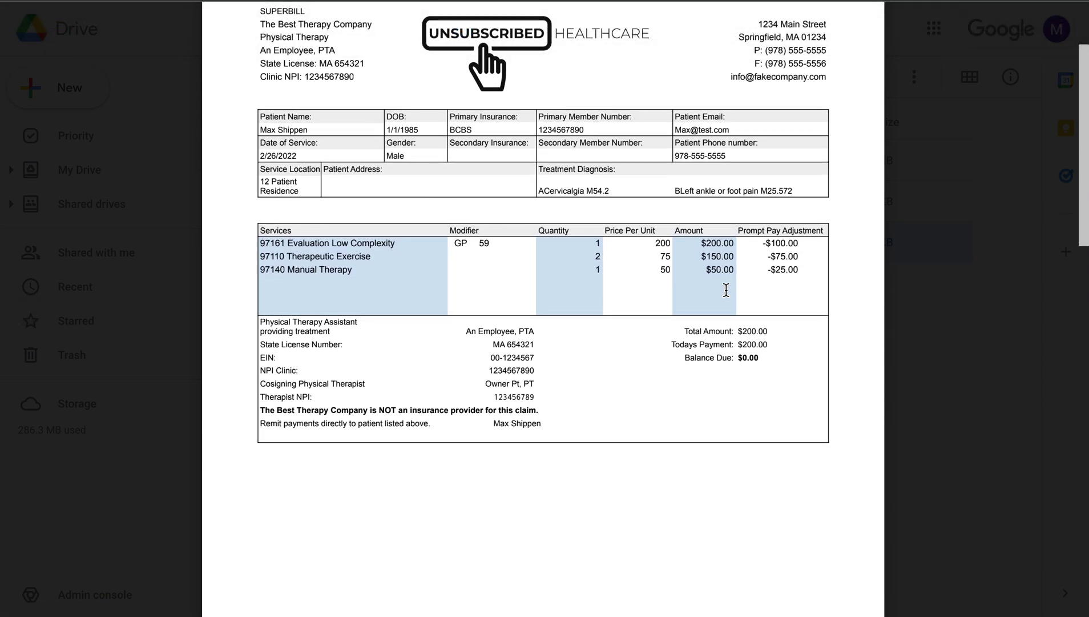
scroll(725, 290, up, 2)
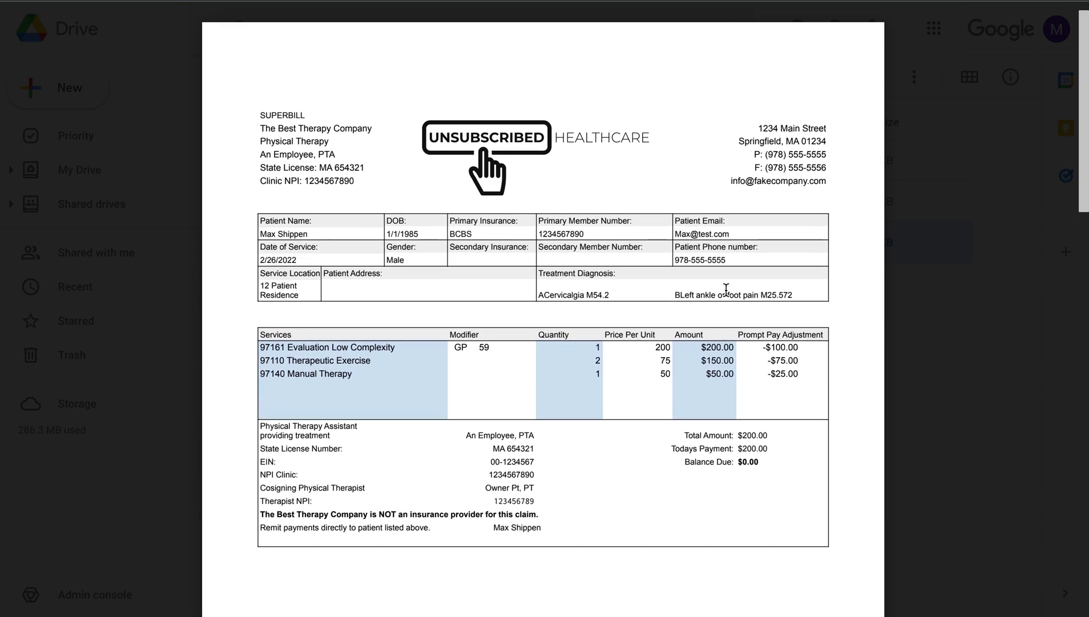
scroll(748, 294, down, 1)
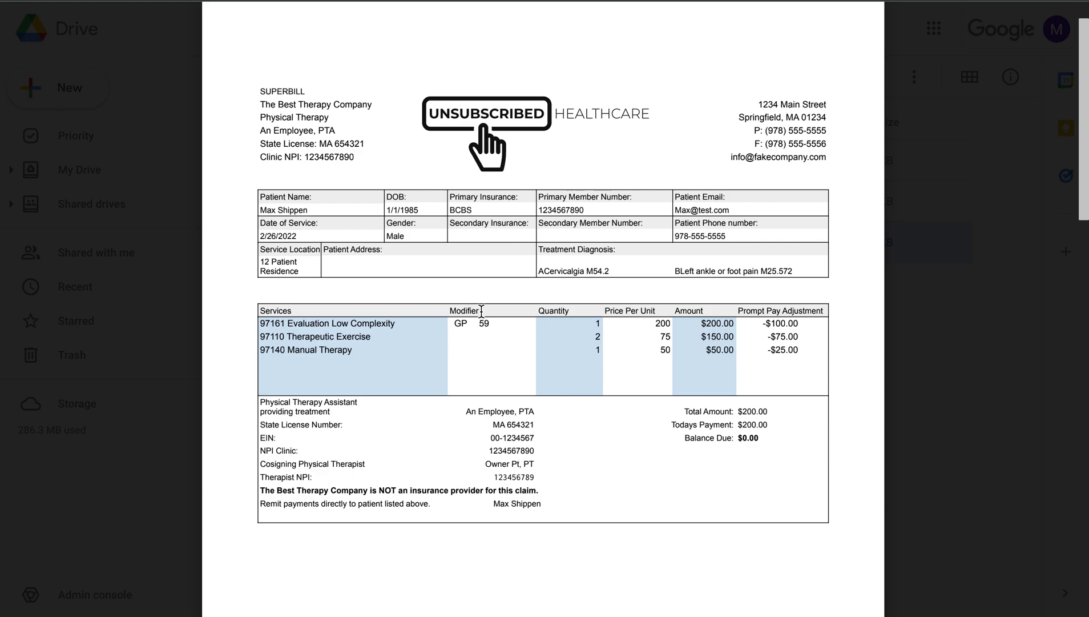
scroll(482, 310, down, 1)
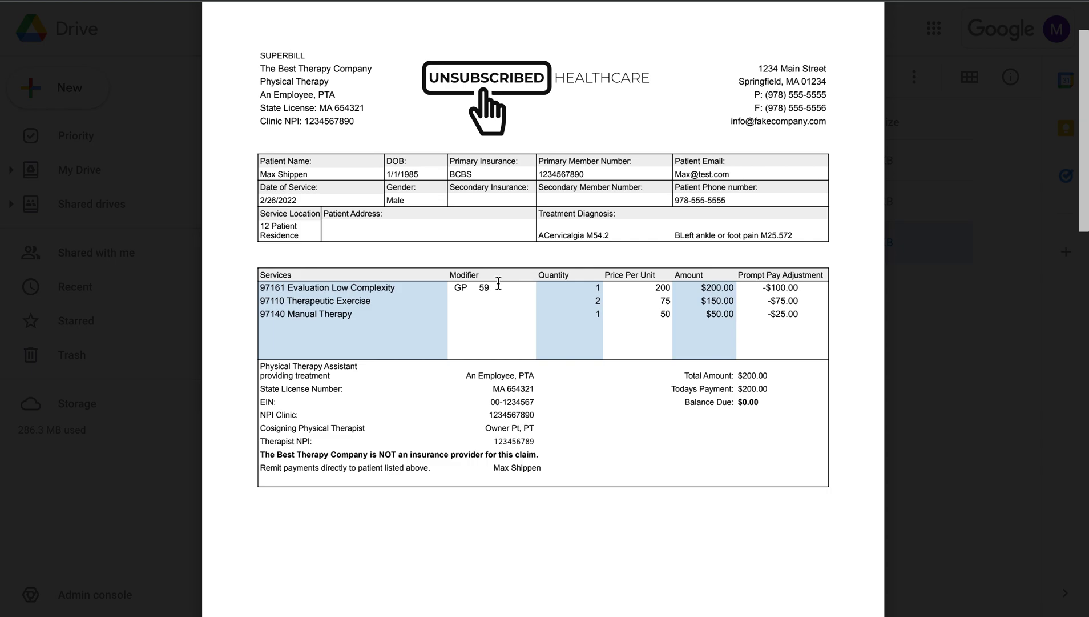